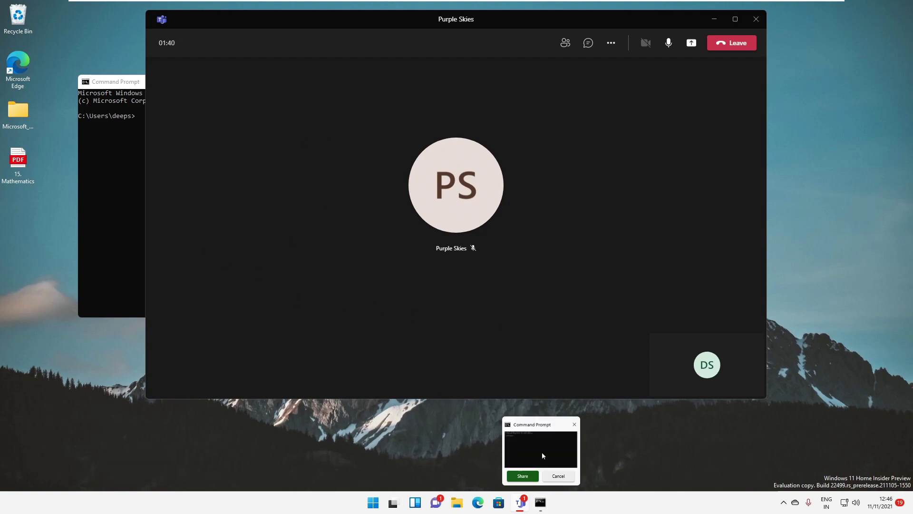
Share Command Prompt into the meeting, run dir, and switch to Teams and back.
click(542, 452)
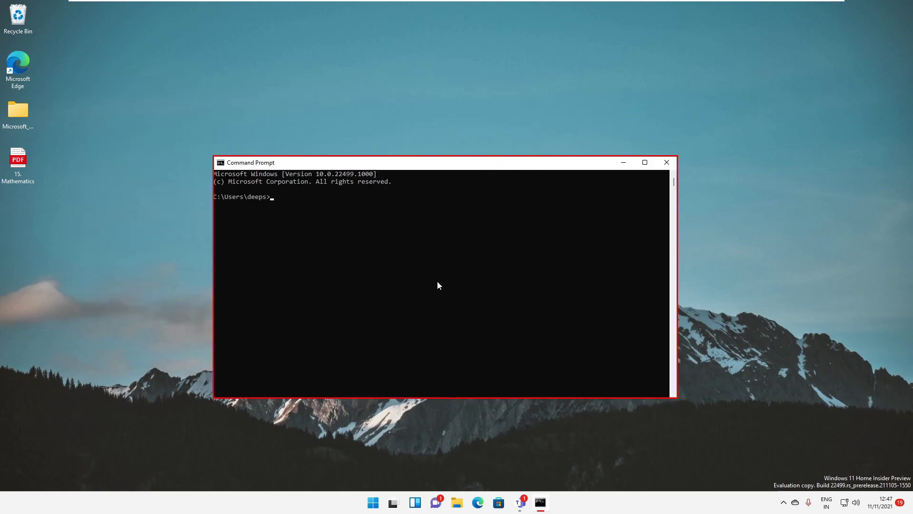
text(dir)
key(Return)
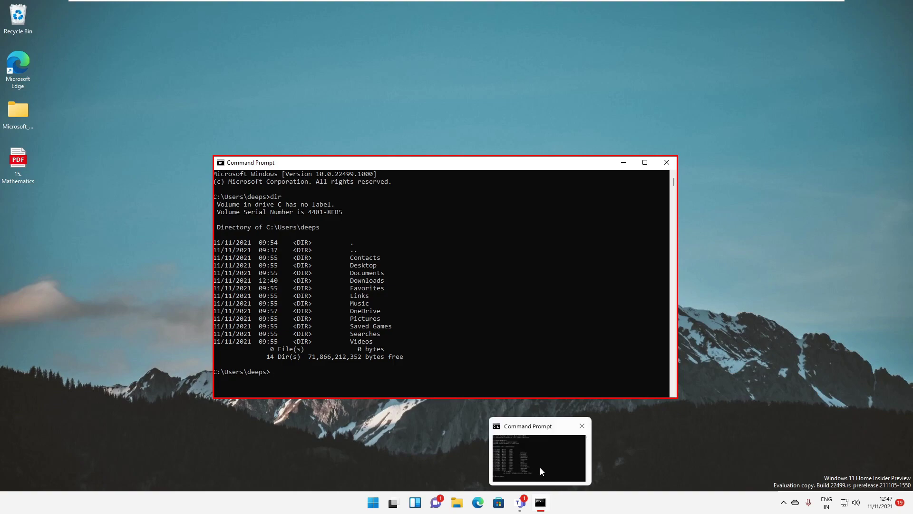
click(521, 502)
click(539, 502)
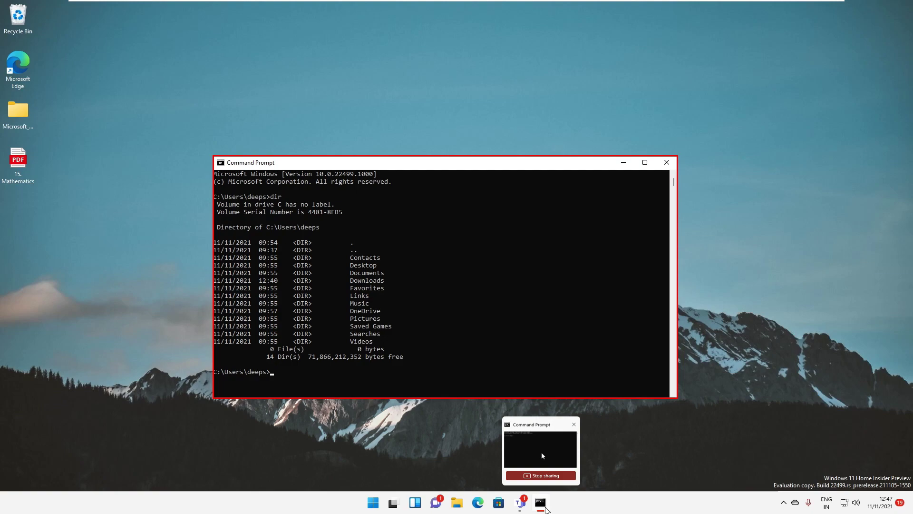
Share the Command Prompt window into the Purple Skies meeting using Ctrl+Shift+E.
key(ctrl+shift+e)
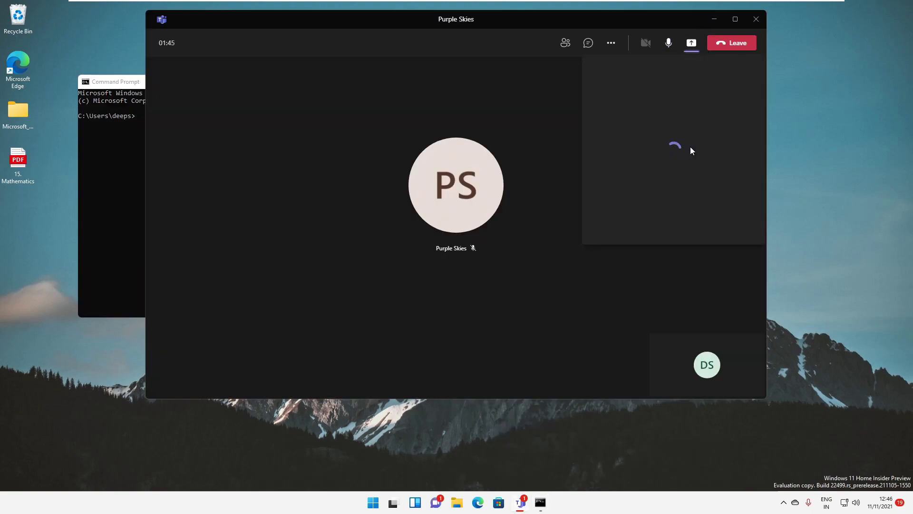
click(718, 128)
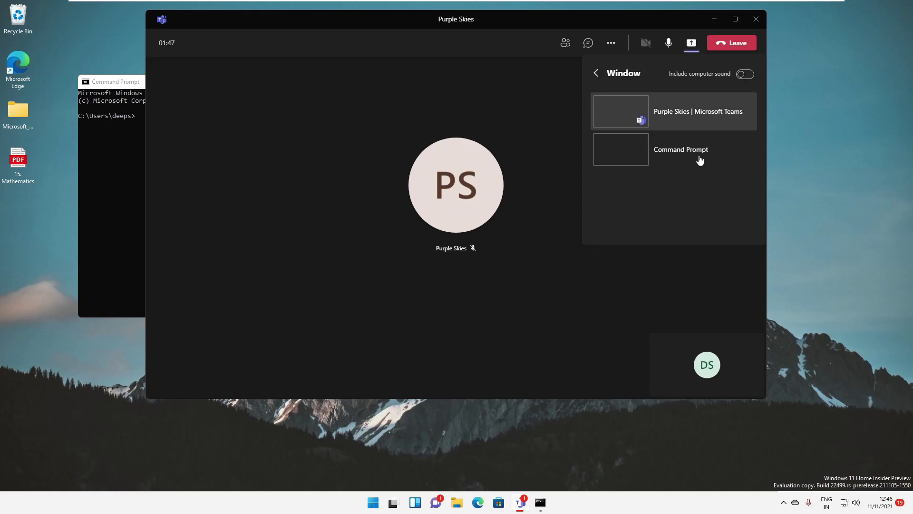
click(700, 159)
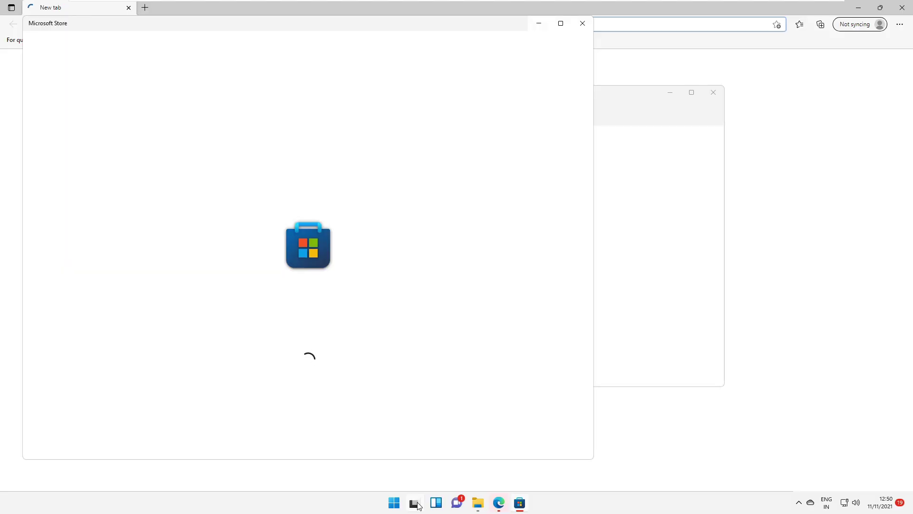
Open Task view from the taskbar to see all open windows and desktops.
click(415, 503)
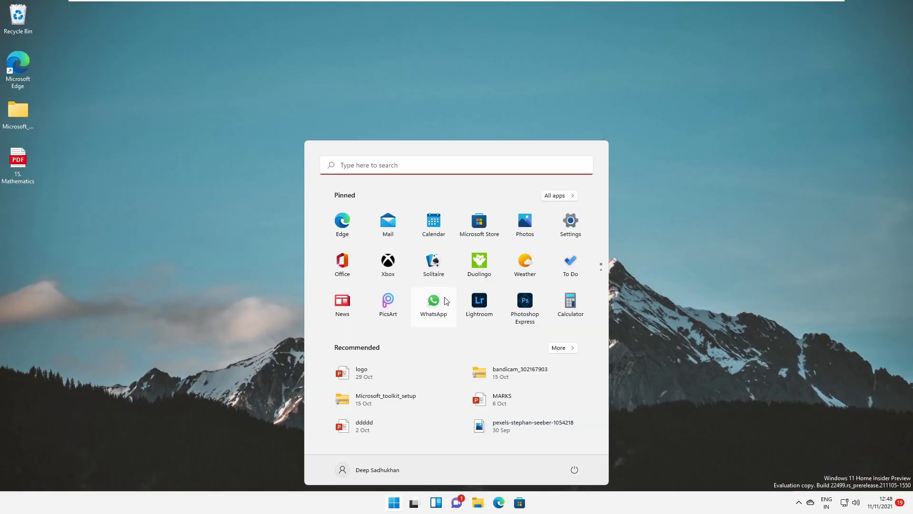
text(re)
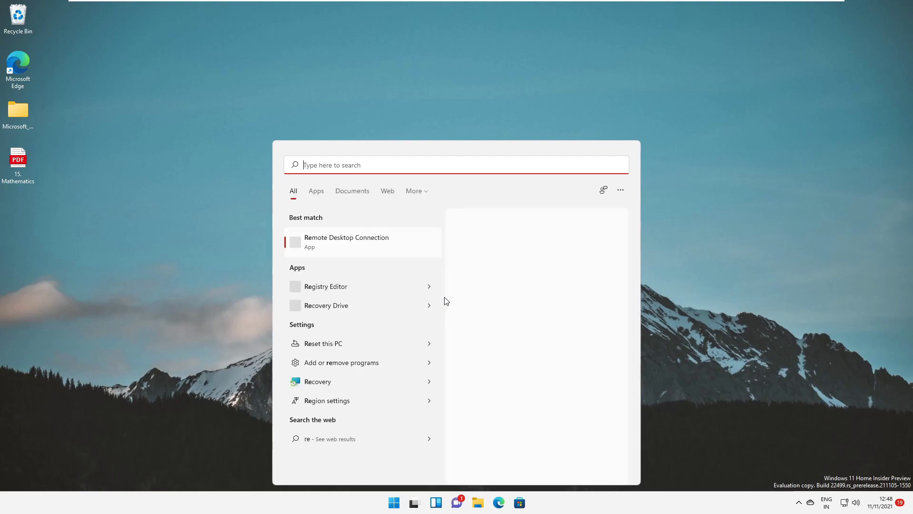
Run winver from Start search to show Version Dev (OS Build 22499.1000).
key(BackSpace)
key(BackSpace)
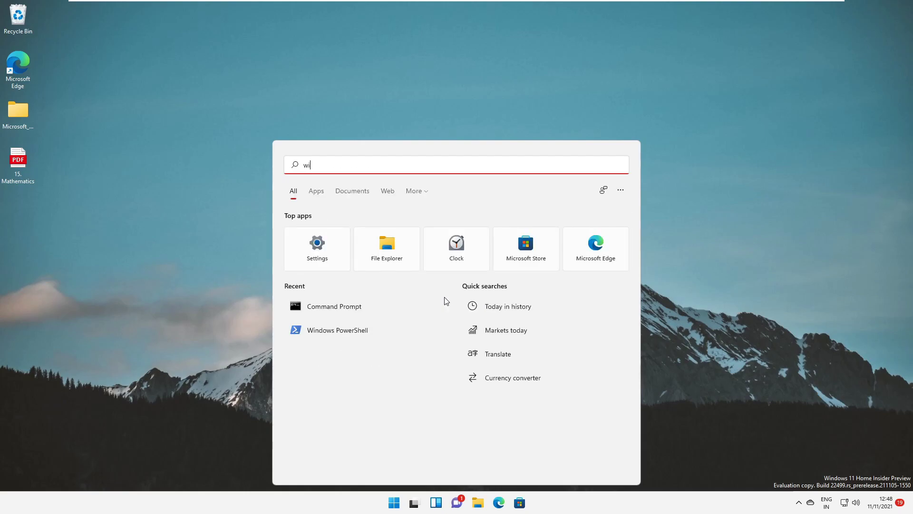
text(winver)
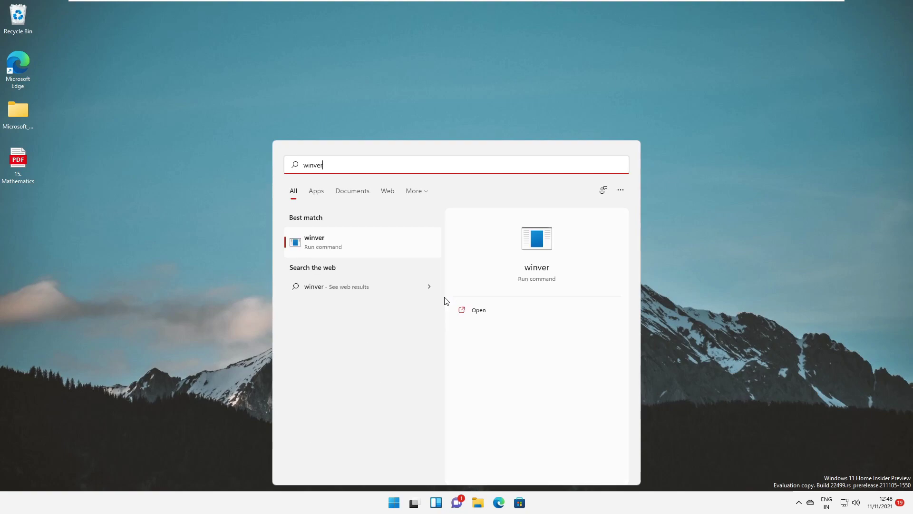
key(Return)
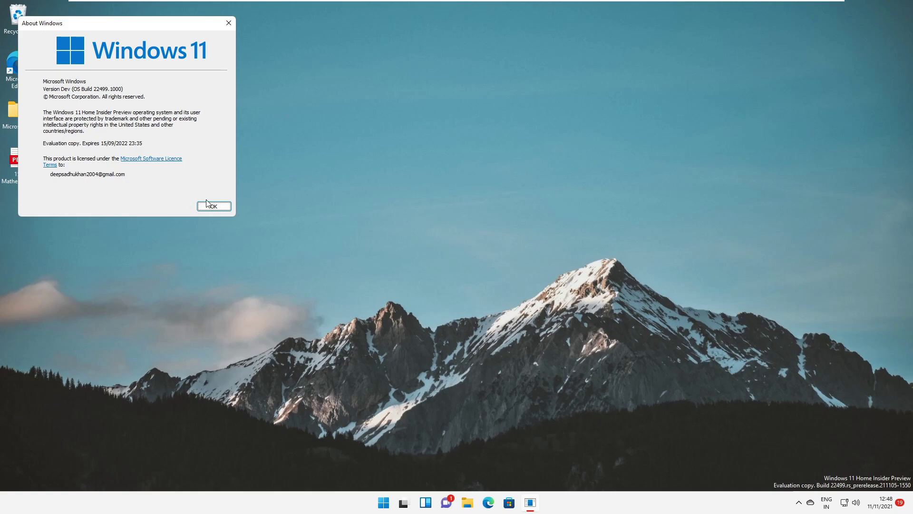
Dismiss the About Windows dialog with OK to reveal the System settings page.
click(211, 206)
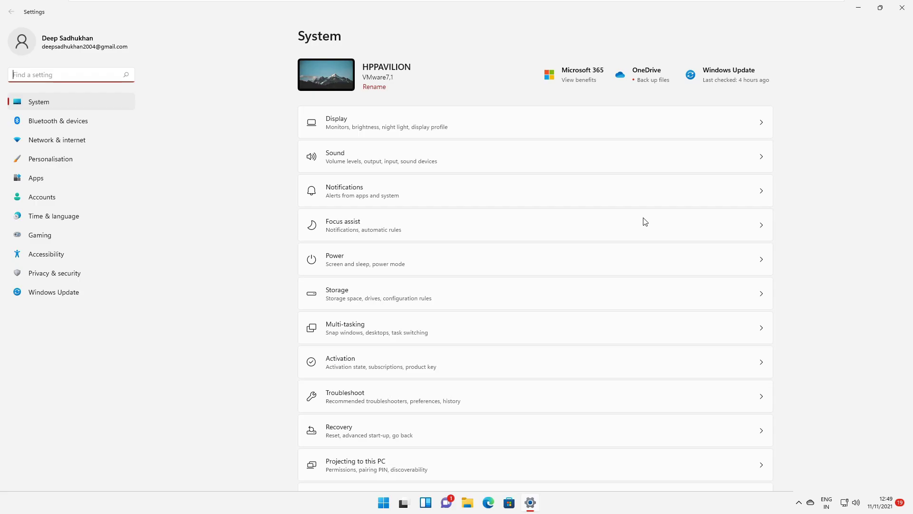
scroll(370, 343, down, 3)
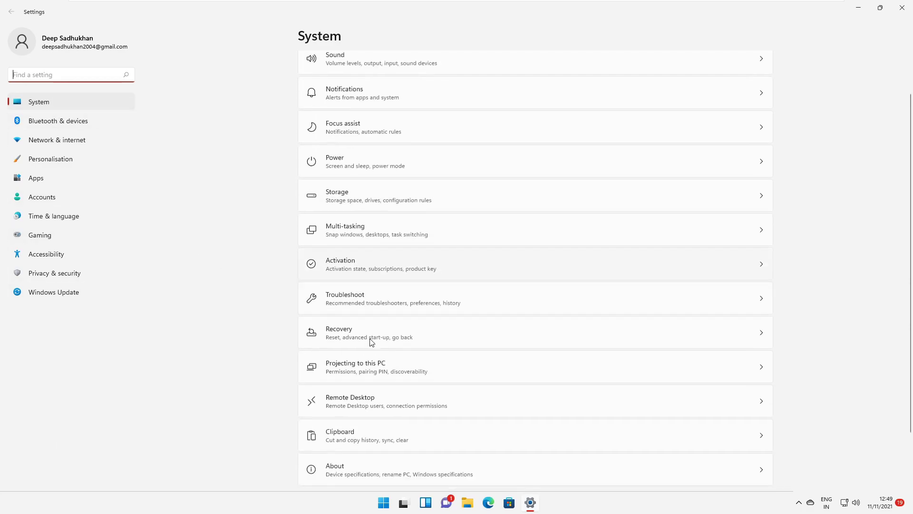
scroll(370, 343, down, 1)
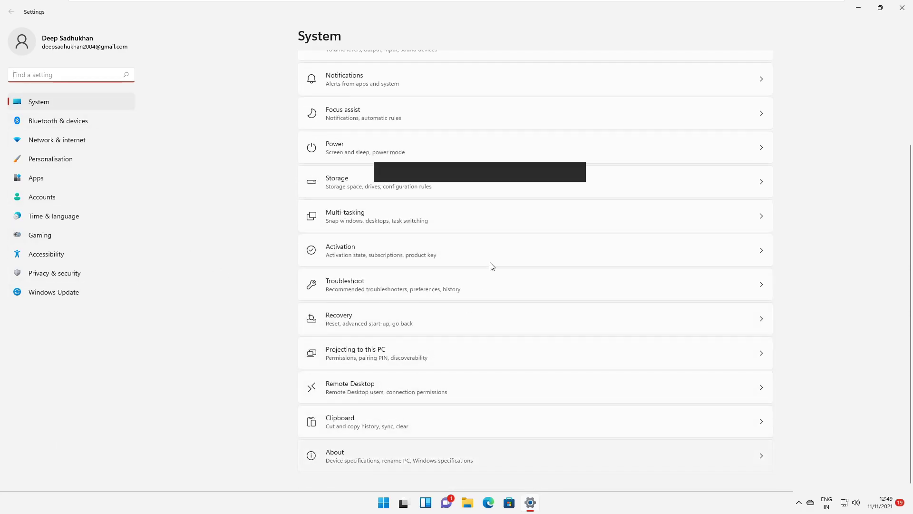